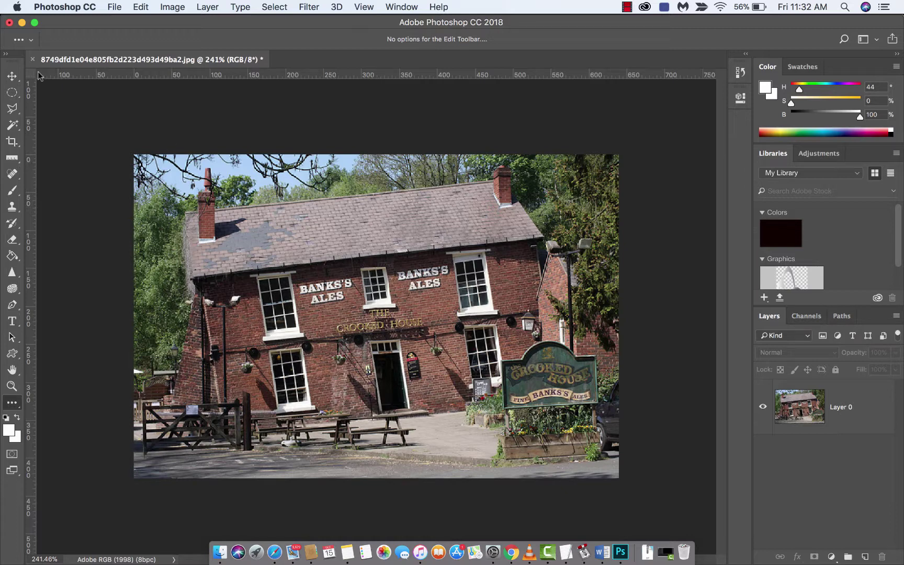
- Try shifting the photo layer with the Move tool, then undo the shift
{"action": "left_click", "coordinate": [12, 76]}
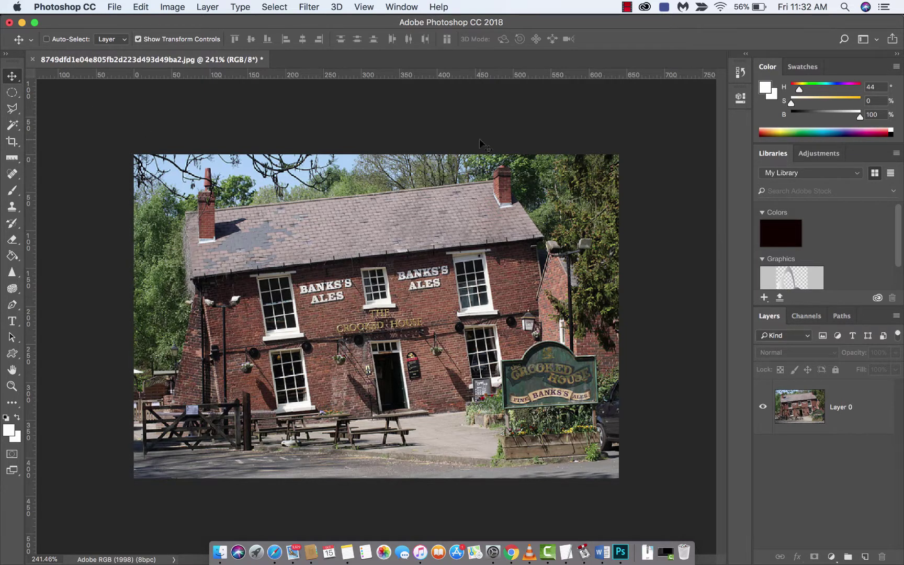
{"action": "left_click", "coordinate": [493, 218]}
{"action": "left_click", "coordinate": [544, 199]}
{"action": "left_click", "coordinate": [841, 406]}
{"action": "left_click_drag", "start_coordinate": [461, 318], "coordinate": [410, 324]}
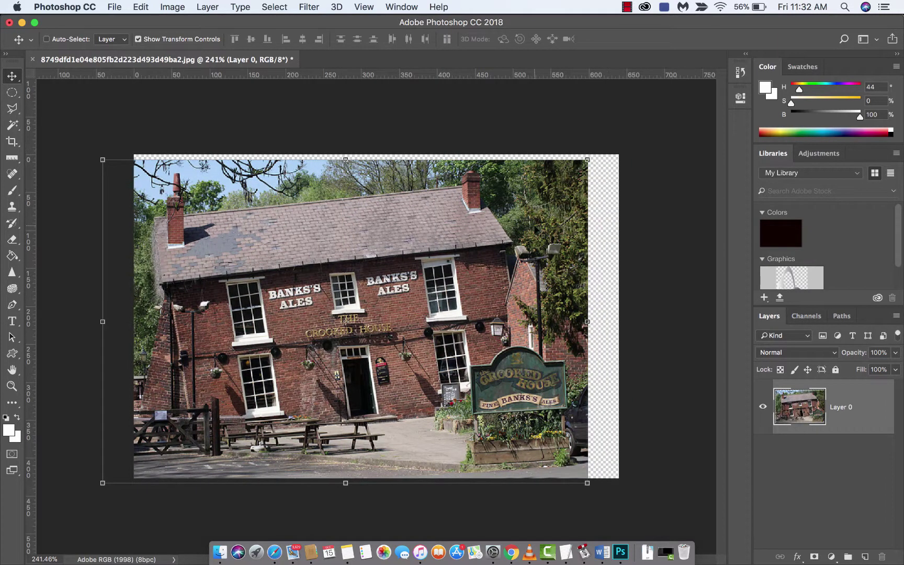
{"action": "key", "text": "super+z"}
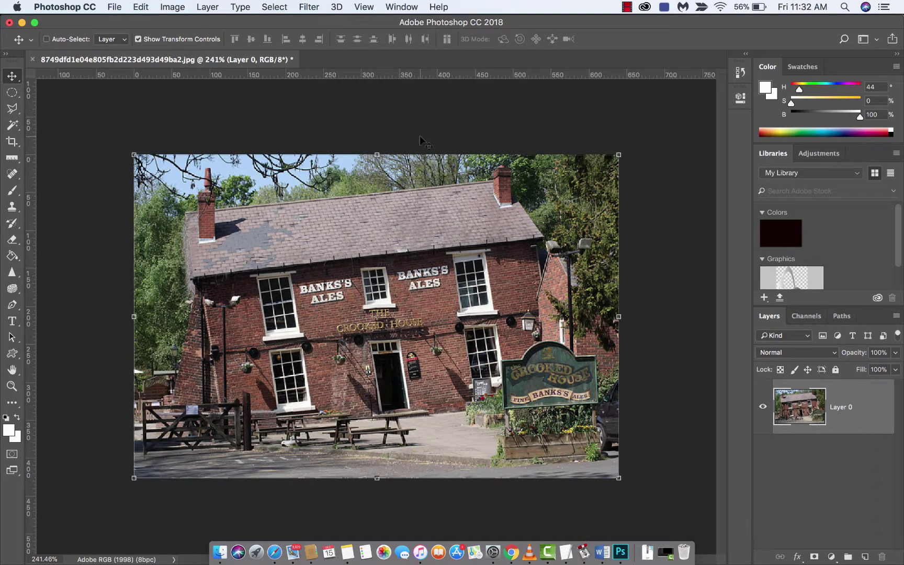
- With the standard Crop tool, straighten along the roofline and commit the crop
{"action": "left_click", "coordinate": [12, 142]}
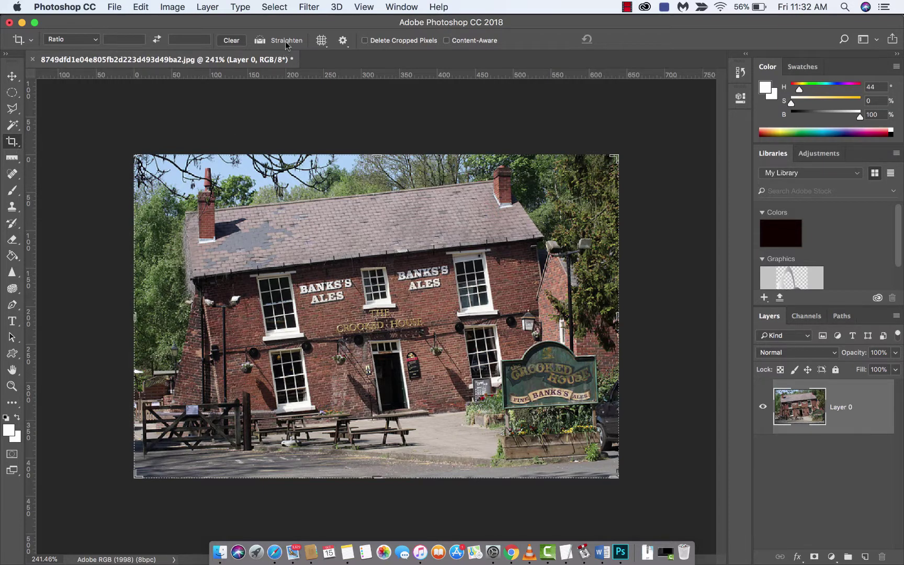
{"action": "right_click", "coordinate": [14, 142]}
{"action": "left_click", "coordinate": [49, 141]}
{"action": "left_click", "coordinate": [11, 405]}
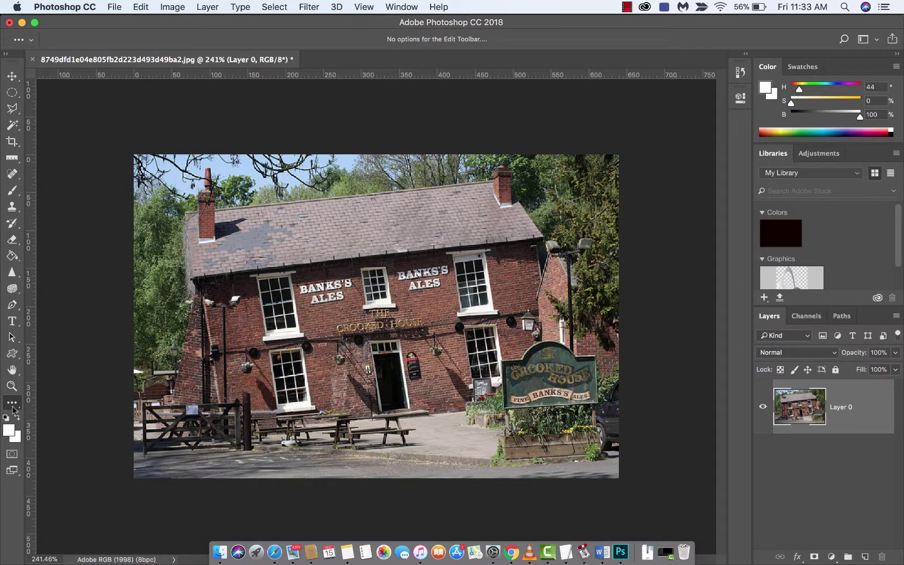
{"action": "left_click", "coordinate": [12, 141]}
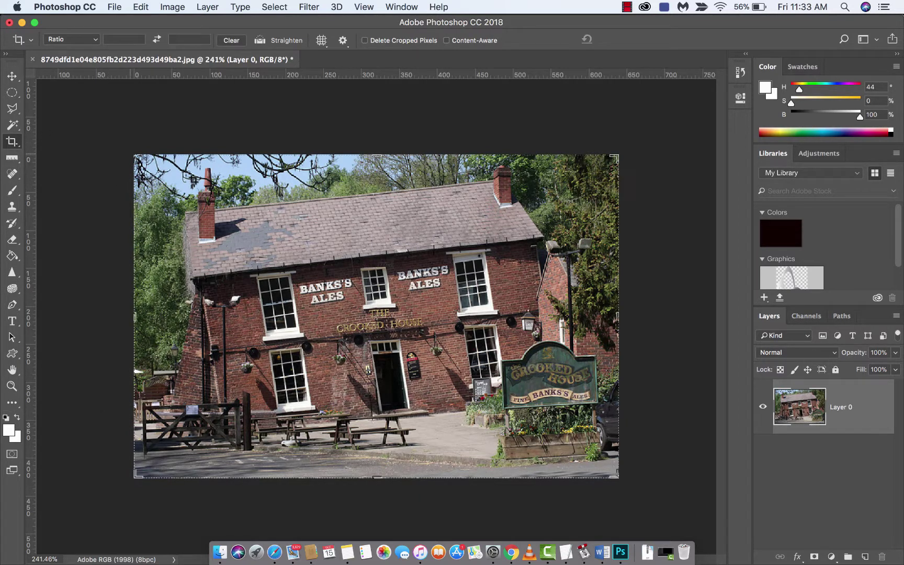
{"action": "left_click", "coordinate": [281, 42]}
{"action": "left_click_drag", "start_coordinate": [192, 220], "coordinate": [506, 183]}
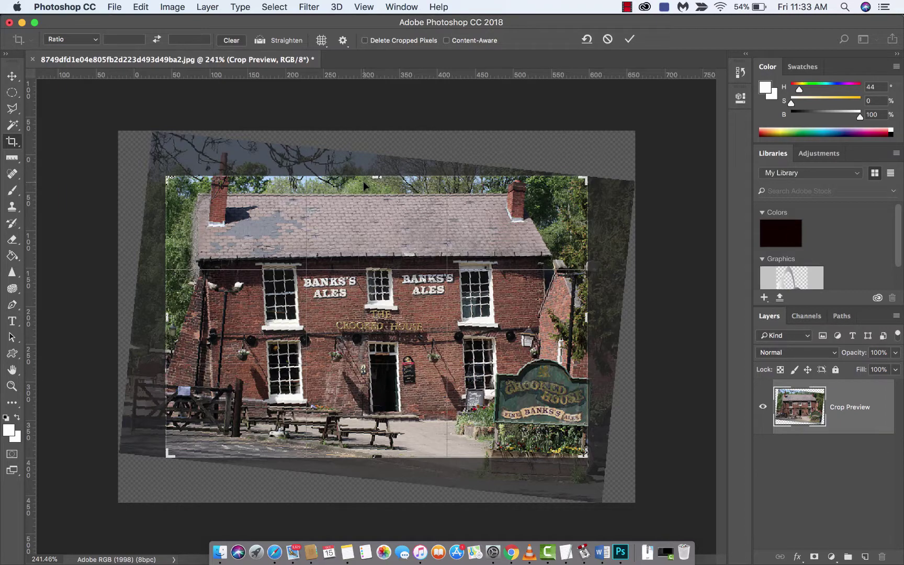
{"action": "key", "text": "Return"}
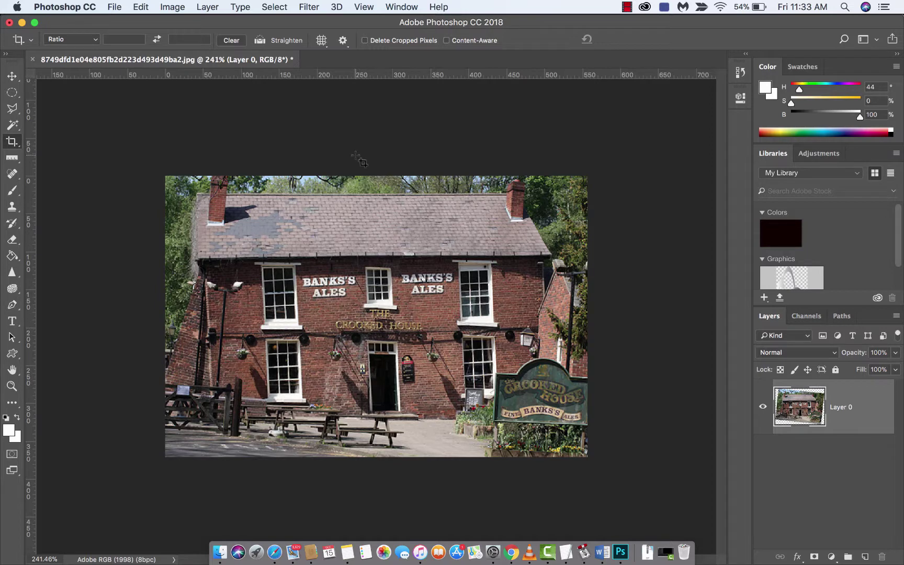
- Undo the straightened crop, try a manually rotated crop, then undo that as well
{"action": "key", "text": "super+z"}
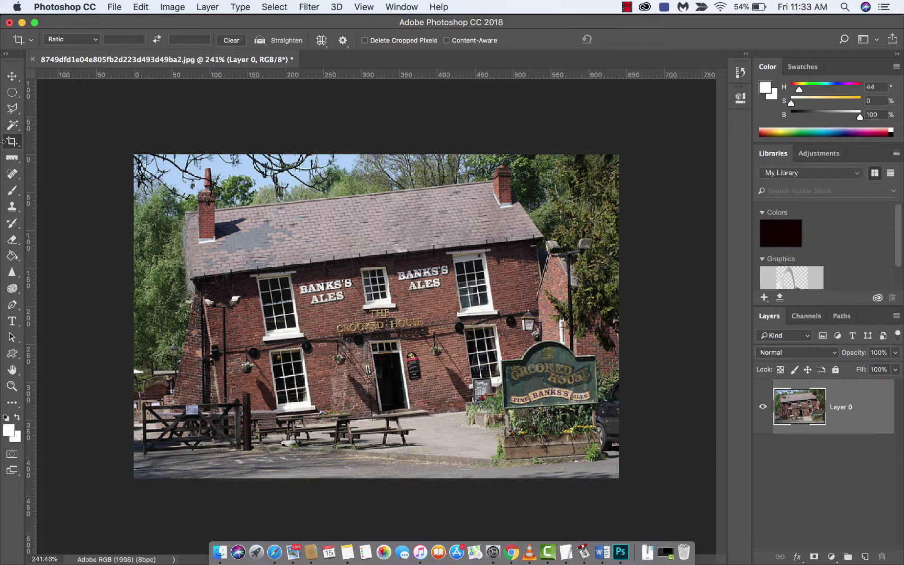
{"action": "left_click", "coordinate": [12, 142]}
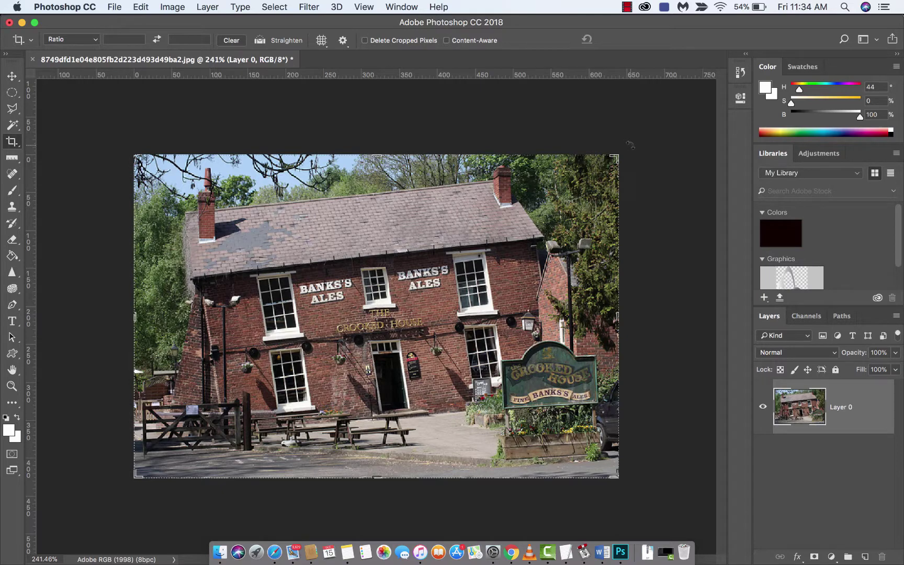
{"action": "left_click_drag", "start_coordinate": [630, 144], "coordinate": [648, 172]}
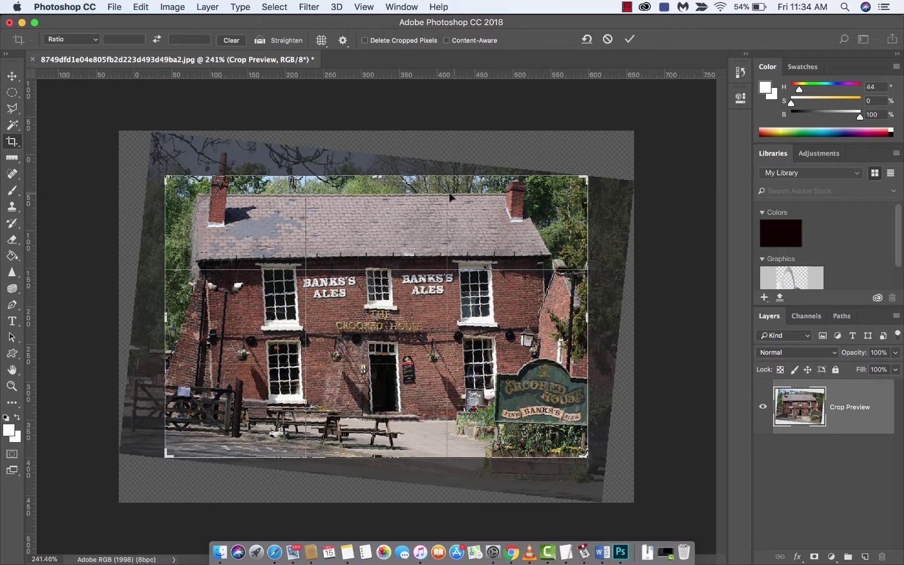
{"action": "key", "text": "Return"}
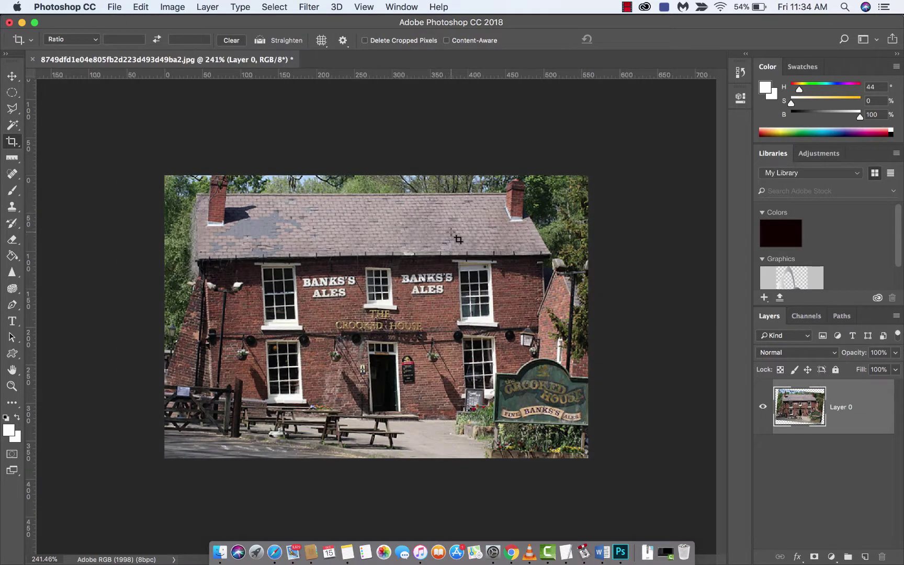
{"action": "key", "text": "super+z"}
{"action": "left_click", "coordinate": [850, 483]}
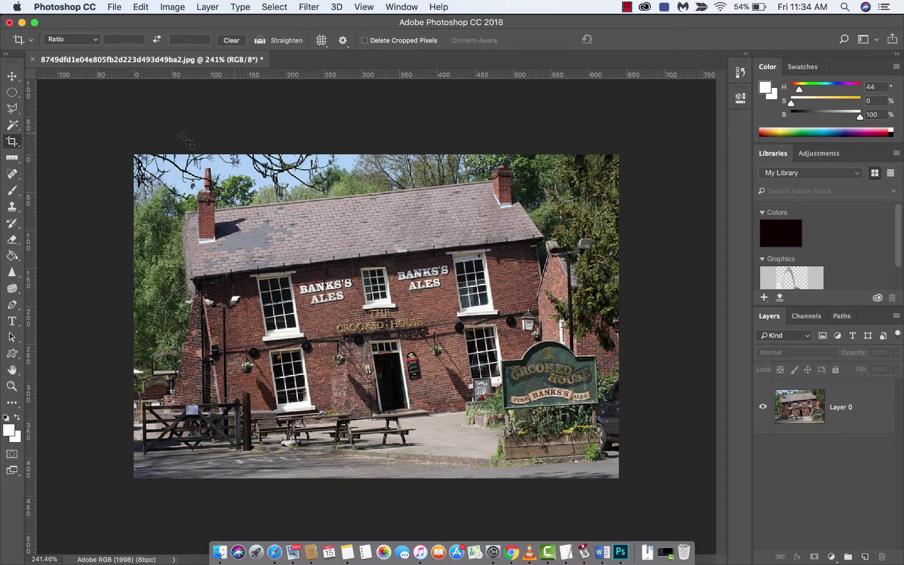
- Browse the Image menu's rotation options, then close it without rotating
{"action": "left_click", "coordinate": [13, 77]}
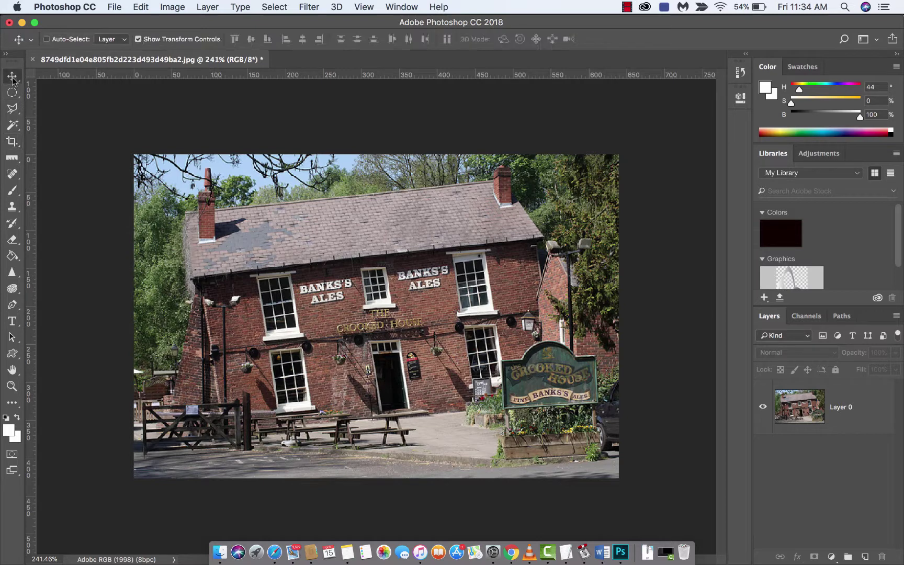
{"action": "left_click", "coordinate": [174, 5]}
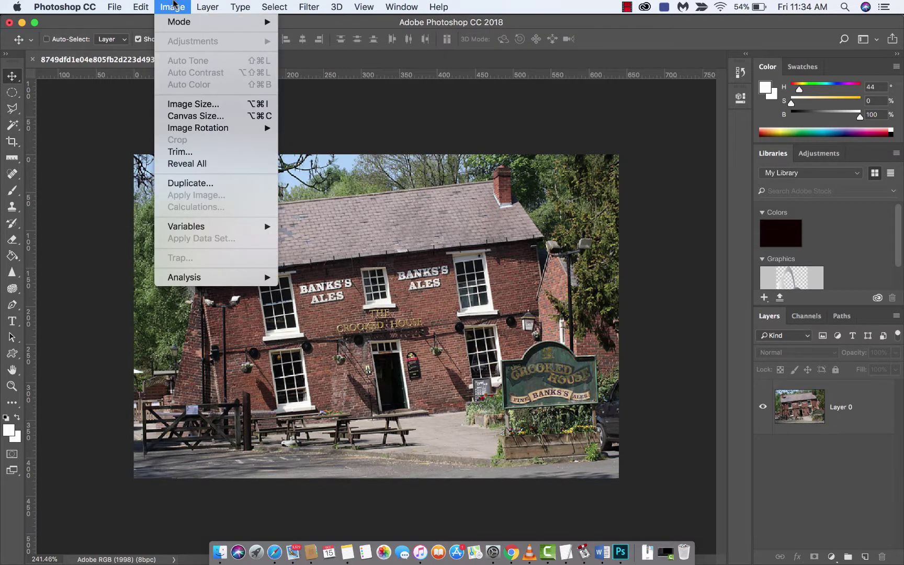
{"action": "mouse_move", "coordinate": [202, 128]}
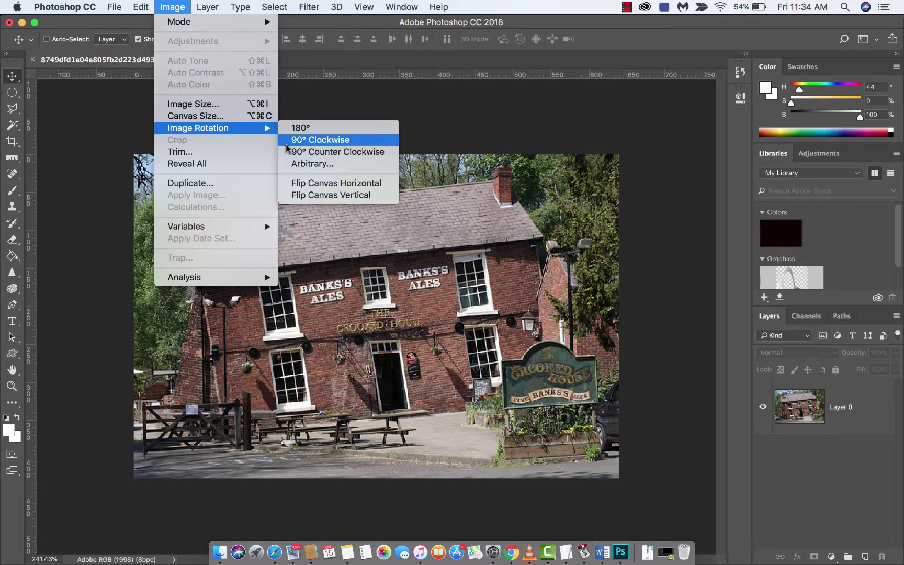
{"action": "left_click", "coordinate": [174, 7]}
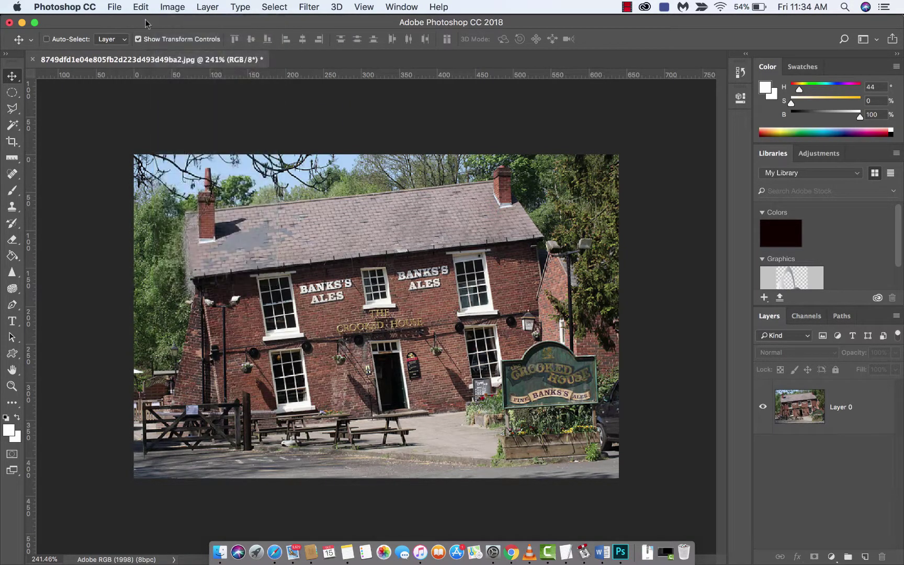
- Measure the roof ridge with the Ruler tool, reading 5.5° over 435.03
{"action": "left_click", "coordinate": [12, 157]}
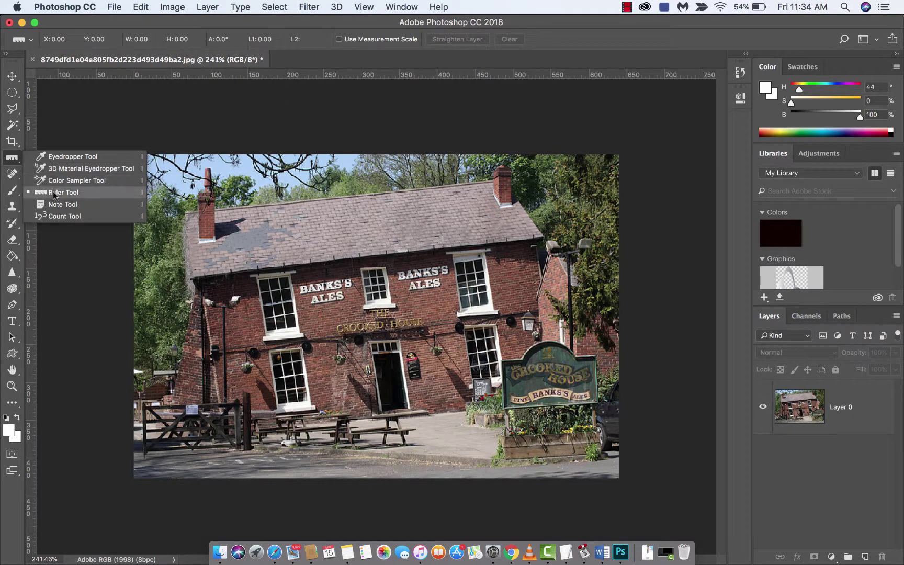
{"action": "left_click", "coordinate": [16, 162]}
{"action": "left_click", "coordinate": [16, 163]}
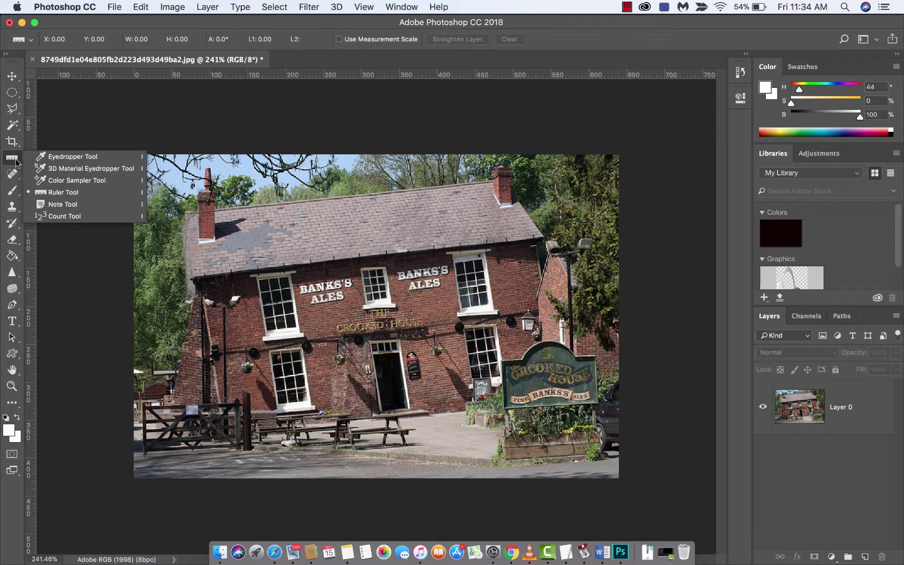
{"action": "left_click", "coordinate": [55, 156]}
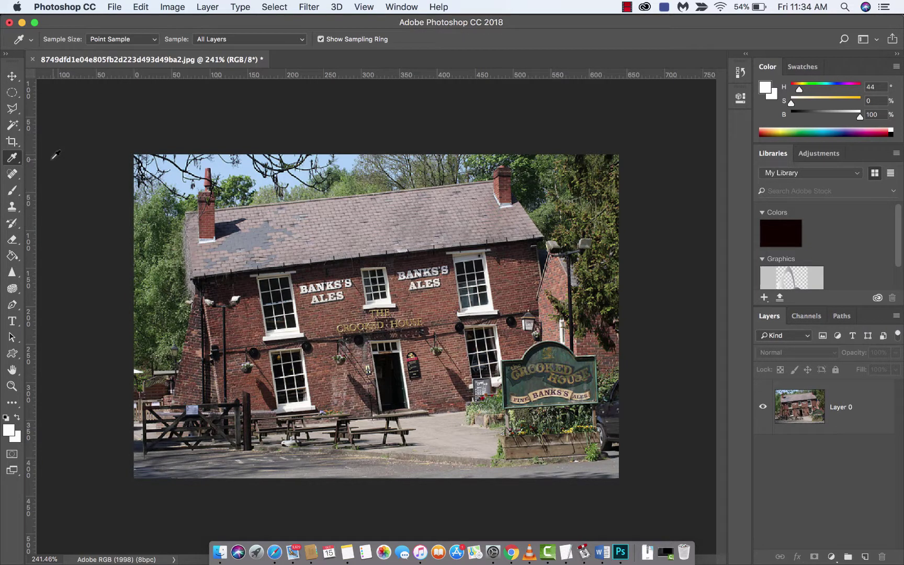
{"action": "left_click", "coordinate": [9, 163]}
{"action": "left_click", "coordinate": [62, 196]}
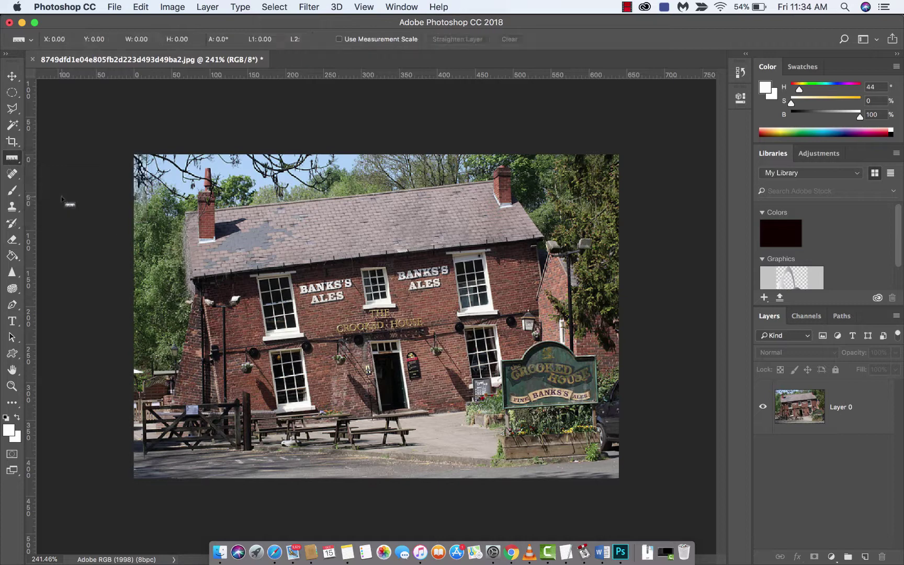
{"action": "mouse_move", "coordinate": [186, 214]}
{"action": "left_mouse_down"}
{"action": "mouse_move", "coordinate": [387, 209]}
{"action": "mouse_move", "coordinate": [502, 198]}
{"action": "mouse_move", "coordinate": [515, 185]}
{"action": "left_mouse_up"}
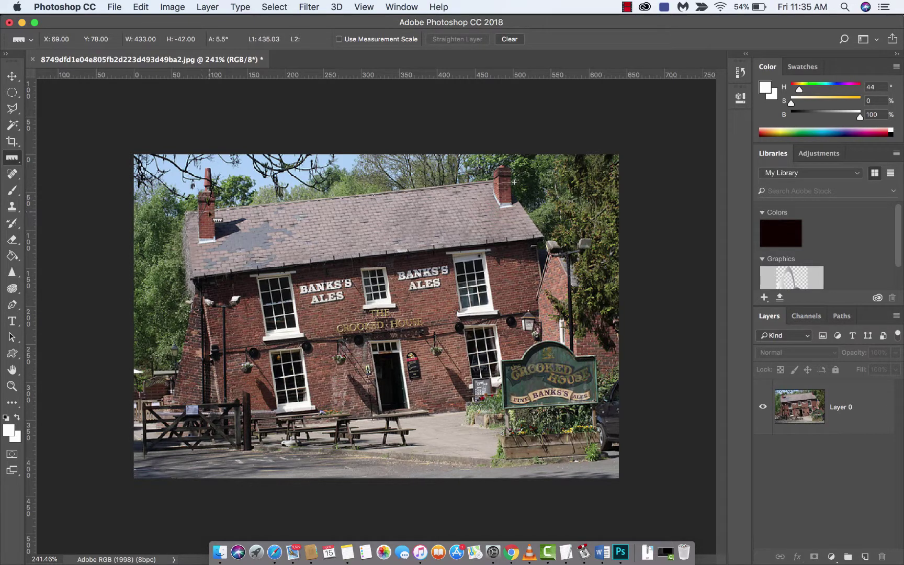
- Rotate the canvas 5.54° clockwise using Image Rotation > Arbitrary
{"action": "left_click", "coordinate": [166, 5]}
{"action": "mouse_move", "coordinate": [200, 132]}
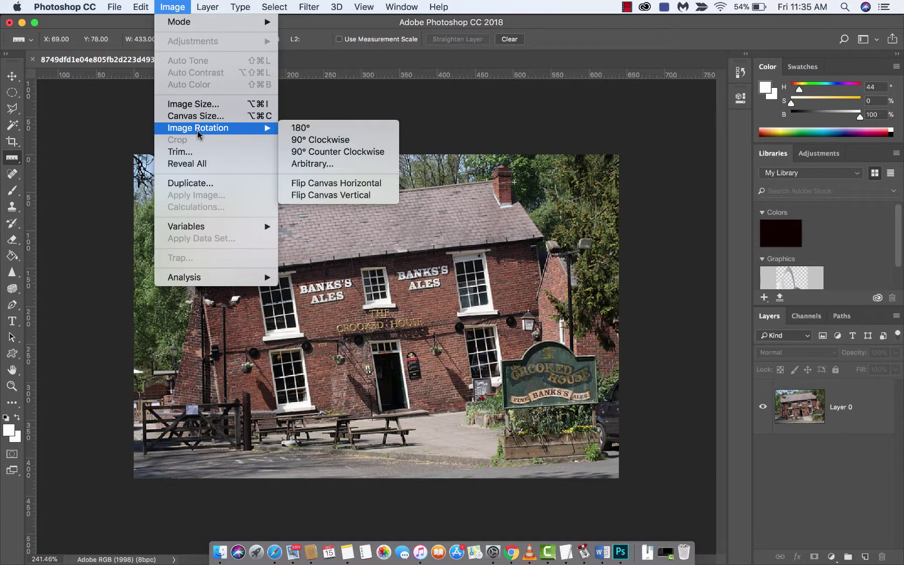
{"action": "left_click", "coordinate": [307, 163]}
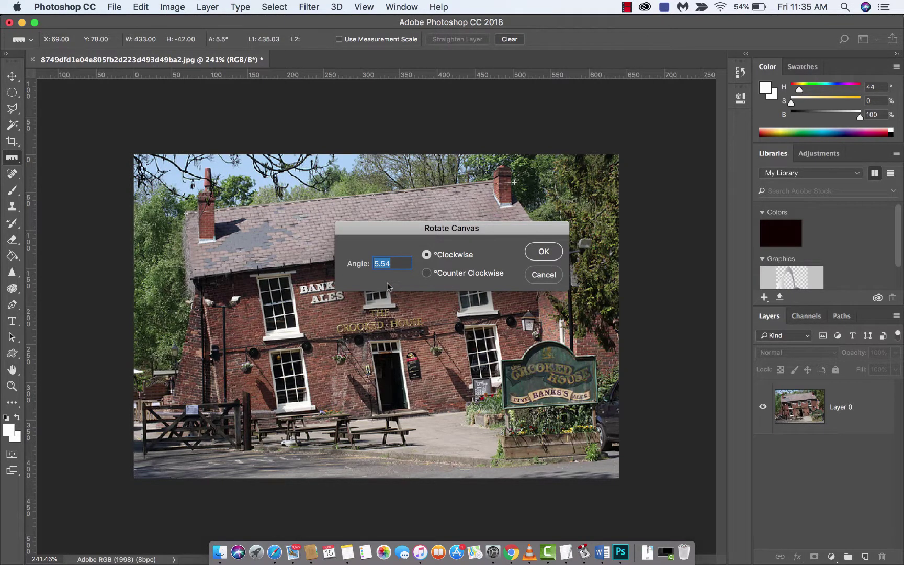
{"action": "left_click", "coordinate": [542, 252]}
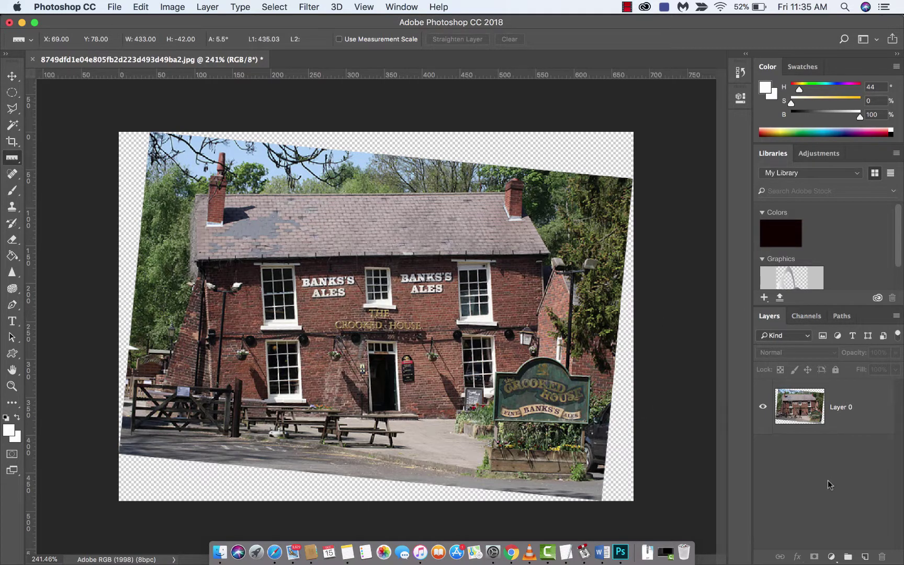
- Enlarge Layer 0 to about 121.5% × 121.36%, repositioning it to hide the transparent corners
{"action": "left_click", "coordinate": [800, 424]}
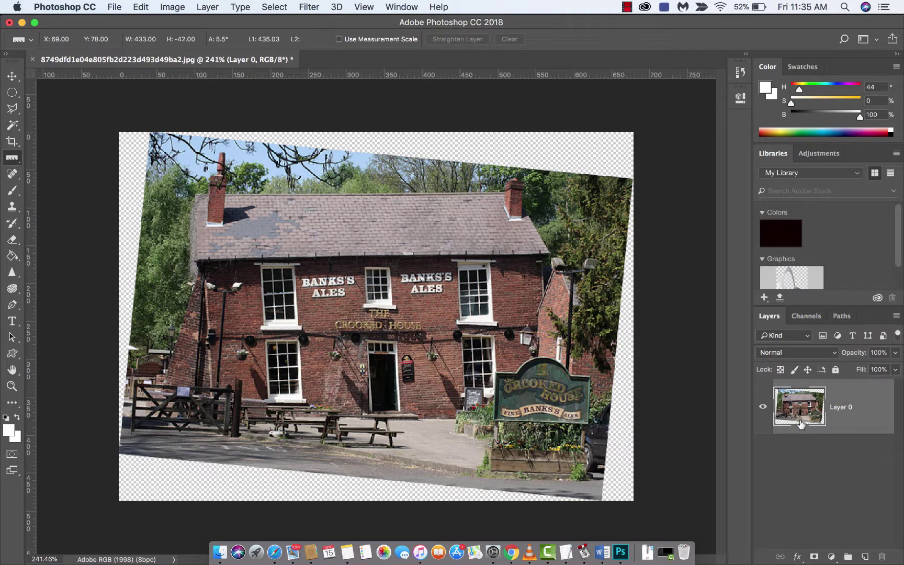
{"action": "left_click", "coordinate": [12, 76]}
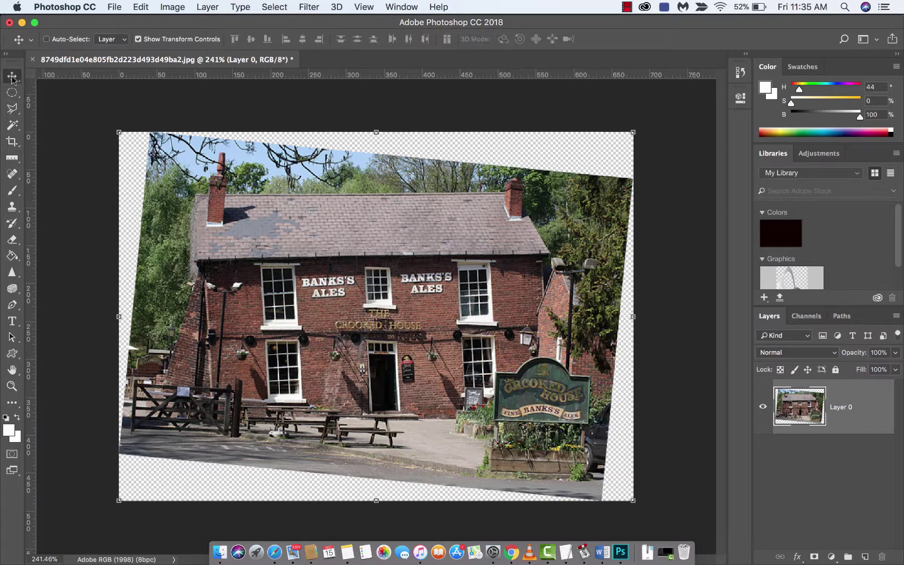
{"action": "left_click_drag", "start_coordinate": [113, 129], "coordinate": [57, 88]}
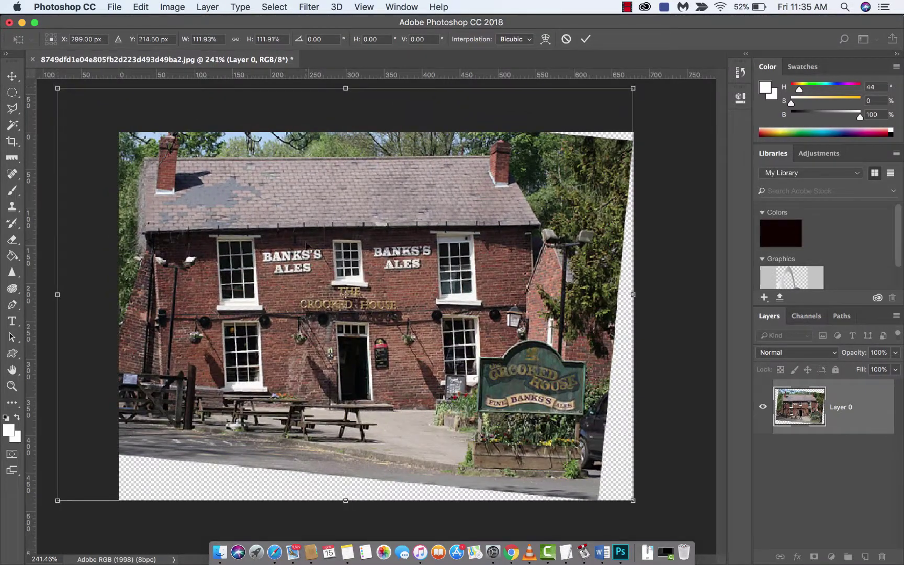
{"action": "left_click_drag", "start_coordinate": [338, 258], "coordinate": [378, 278]}
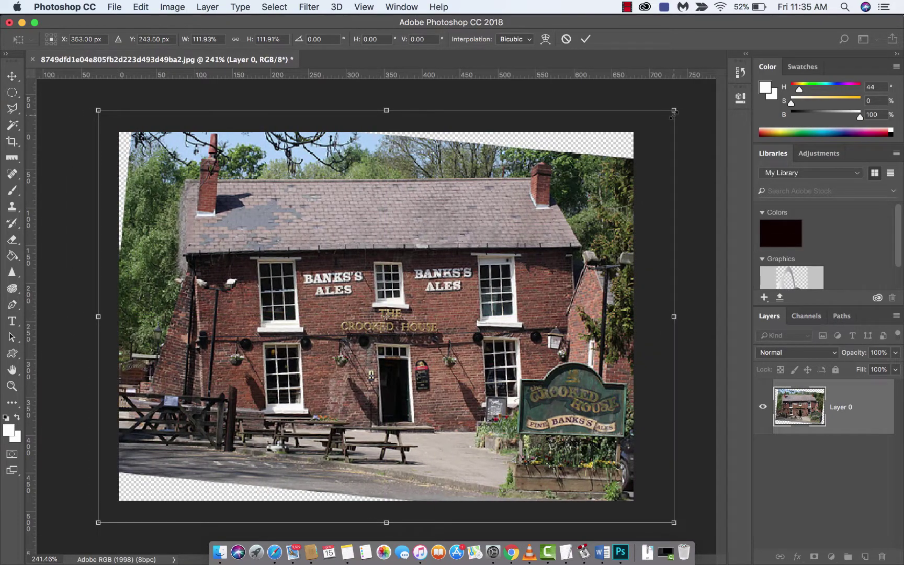
{"action": "left_click_drag", "start_coordinate": [673, 111], "coordinate": [726, 85]}
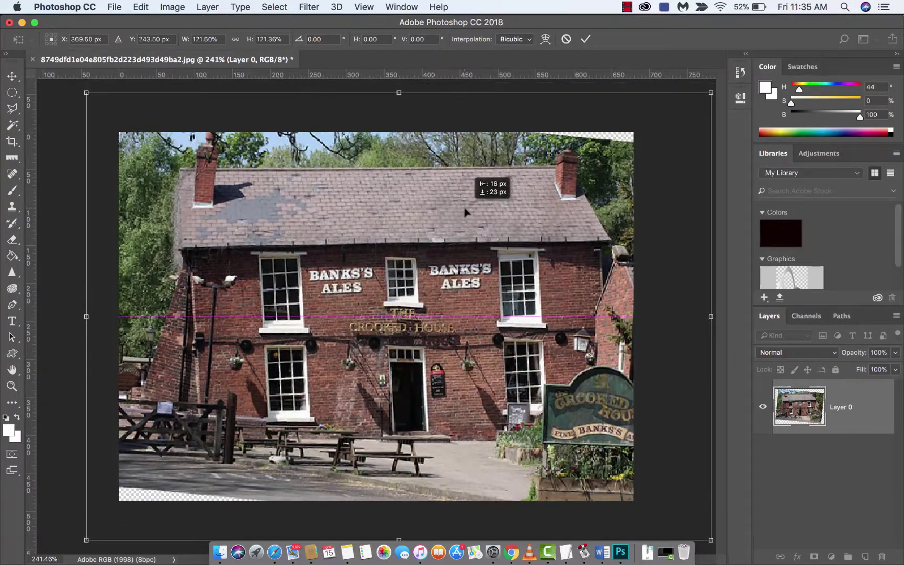